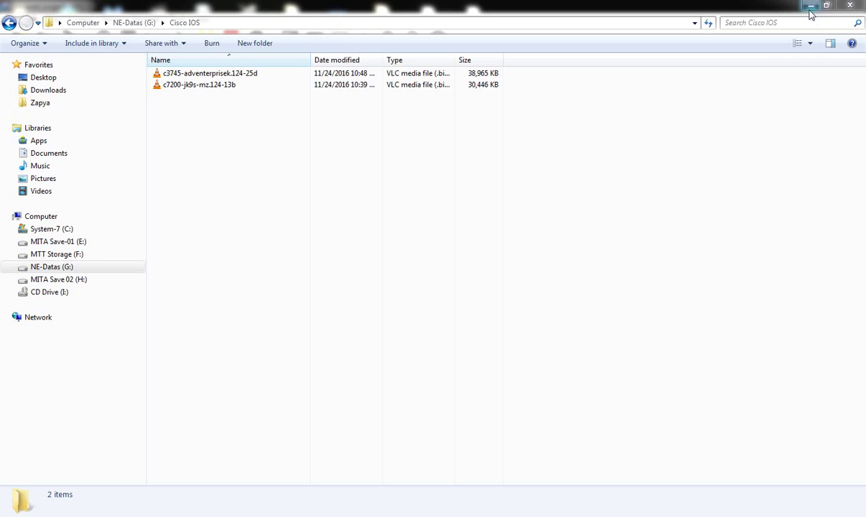
Step: Bring the Cisco IOS folder forward and review the c3745 and c7200 image files
left_click(810, 6)
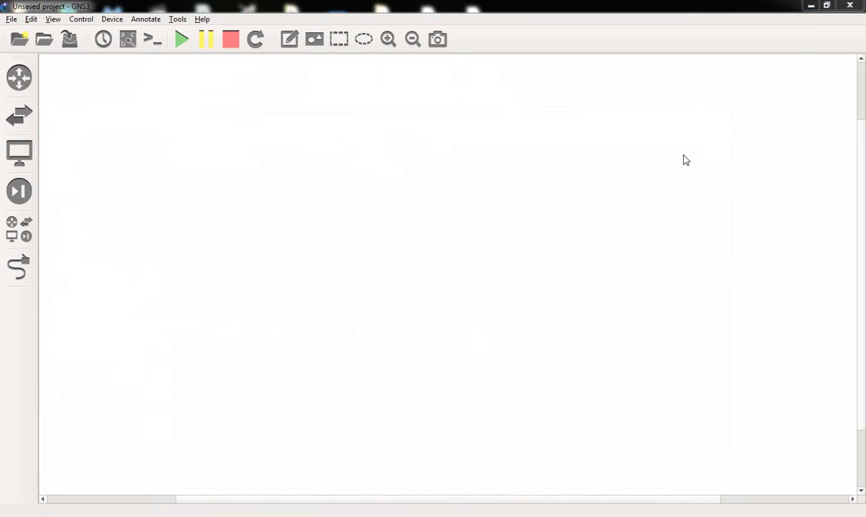
left_click(809, 6)
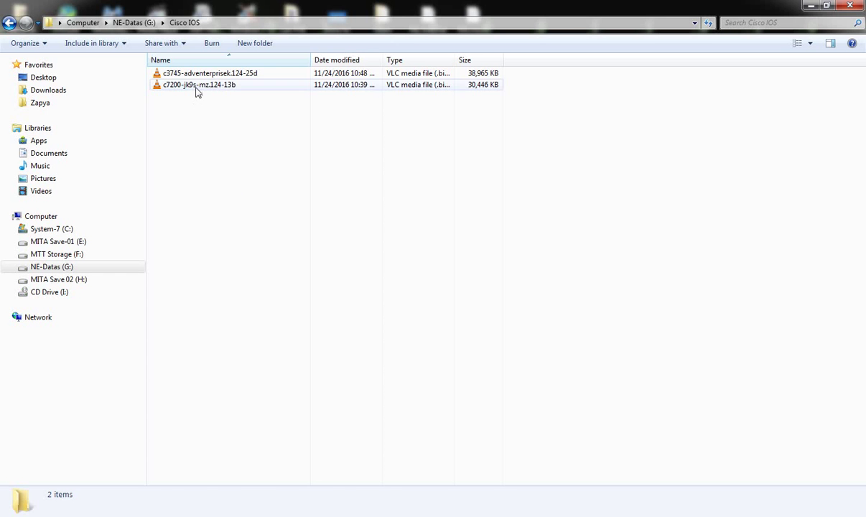
left_click(195, 86)
left_click(193, 73)
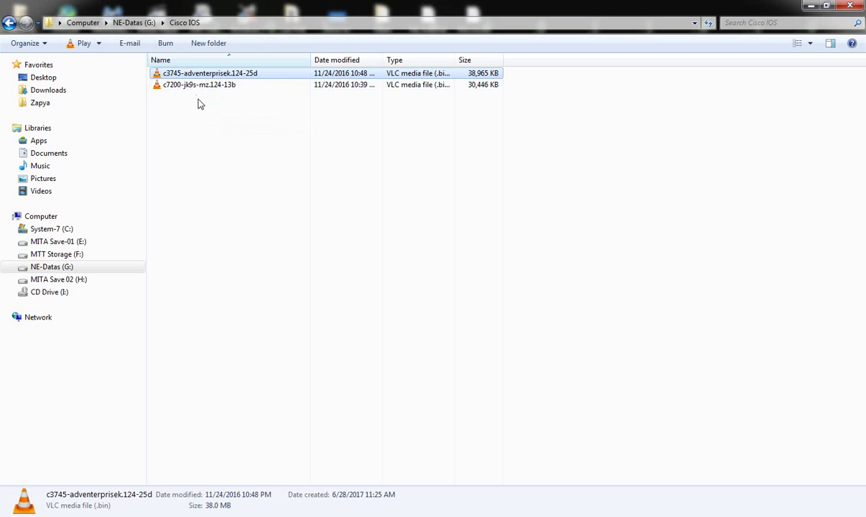
left_click(199, 99)
left_click(199, 86)
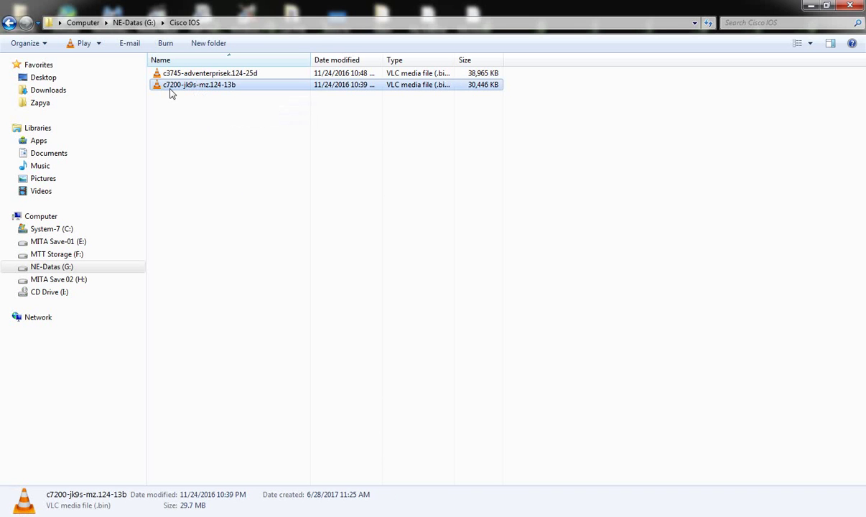
mouse_move(199, 85)
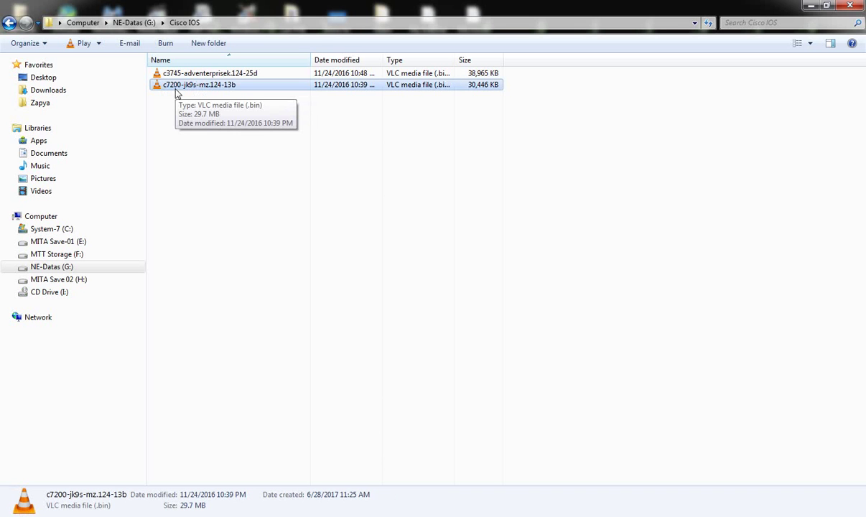
Step: Recheck the c3745 and c7200 images, clear the selection and minimize the folder
left_click(176, 76)
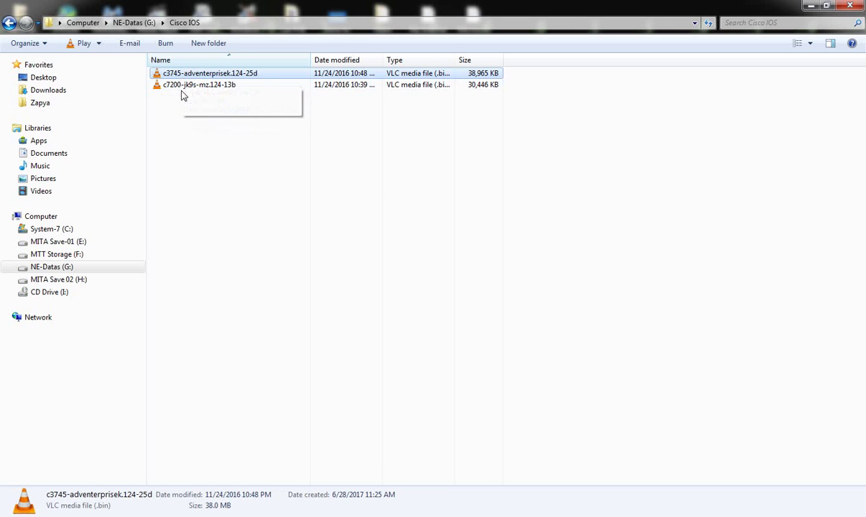
left_click(180, 93)
left_click(177, 87)
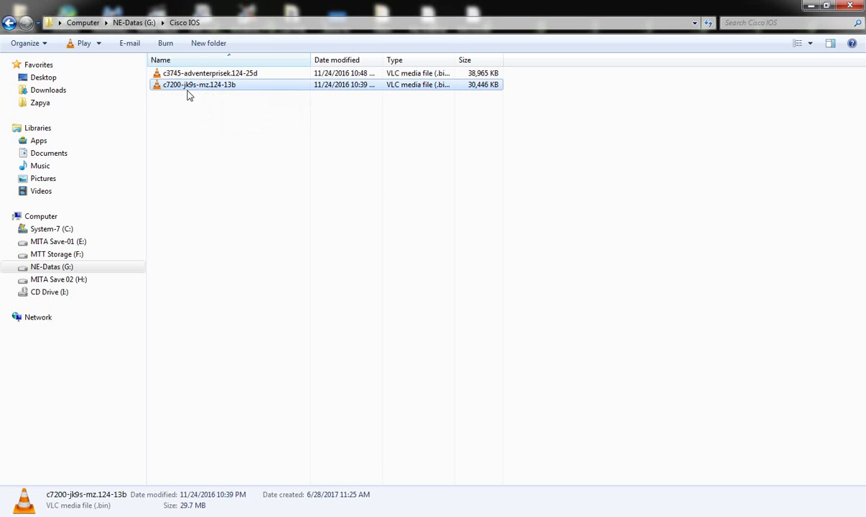
left_click(244, 173)
left_click(283, 516)
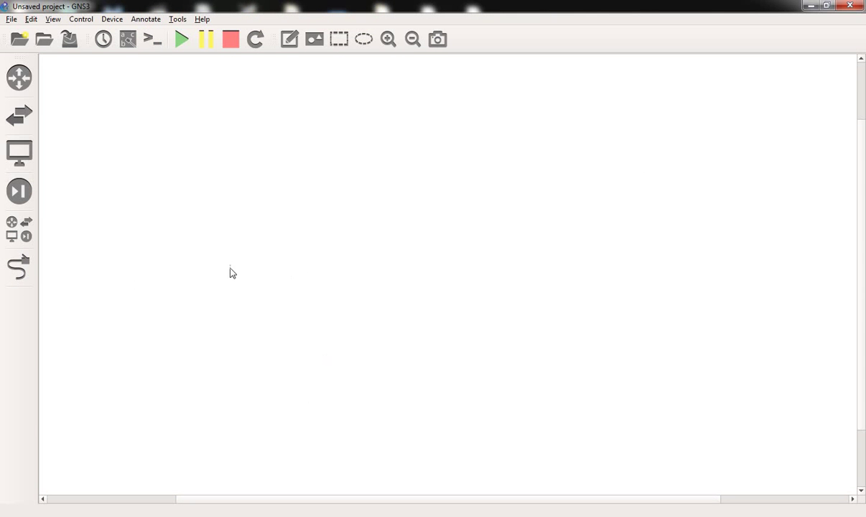
Step: Open GNS3 Preferences from the Edit menu
left_click(13, 22)
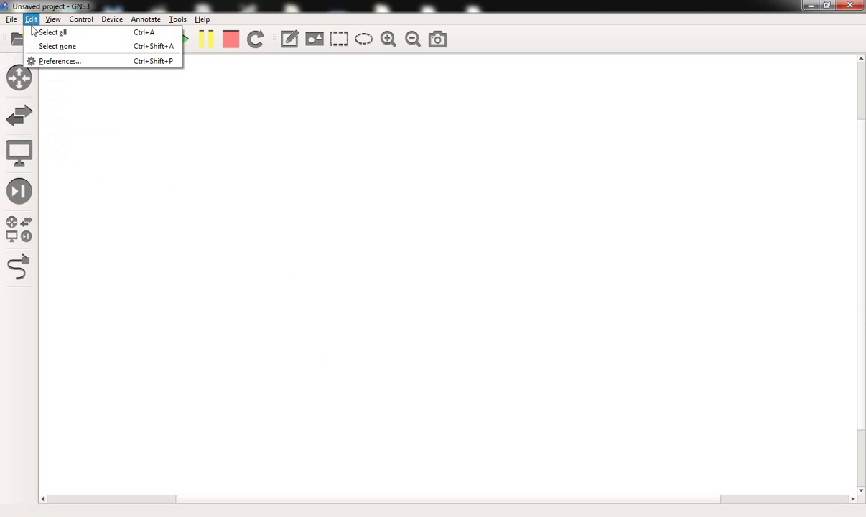
left_click(41, 63)
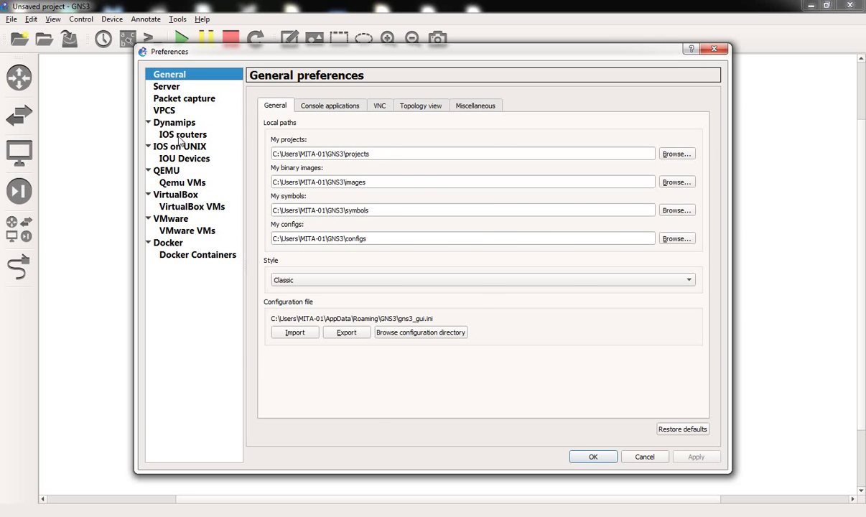
Step: Review the c3745 and C-7200 IOS router templates and start a new template with a new image
left_click(181, 137)
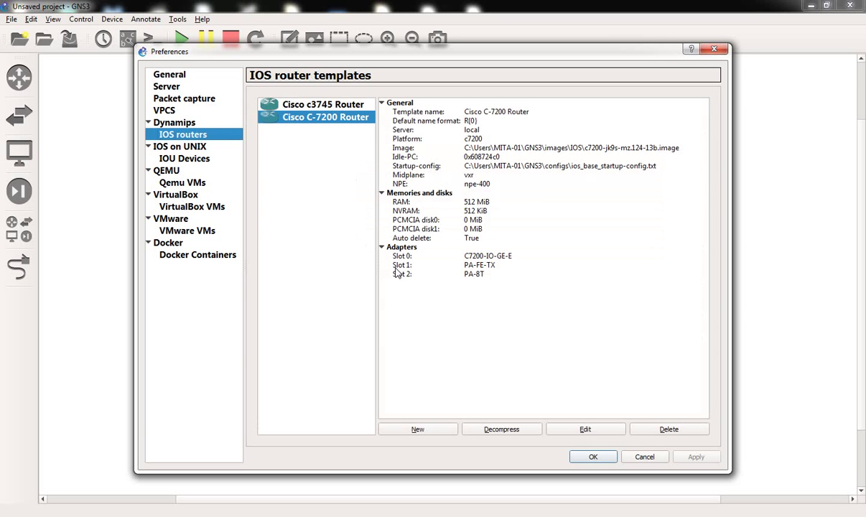
left_click(344, 110)
left_click(320, 105)
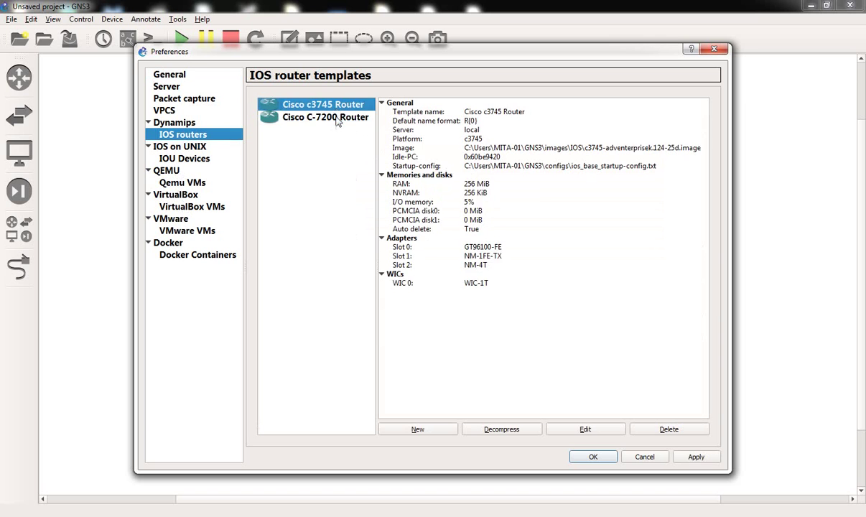
left_click(306, 350)
left_click(441, 431)
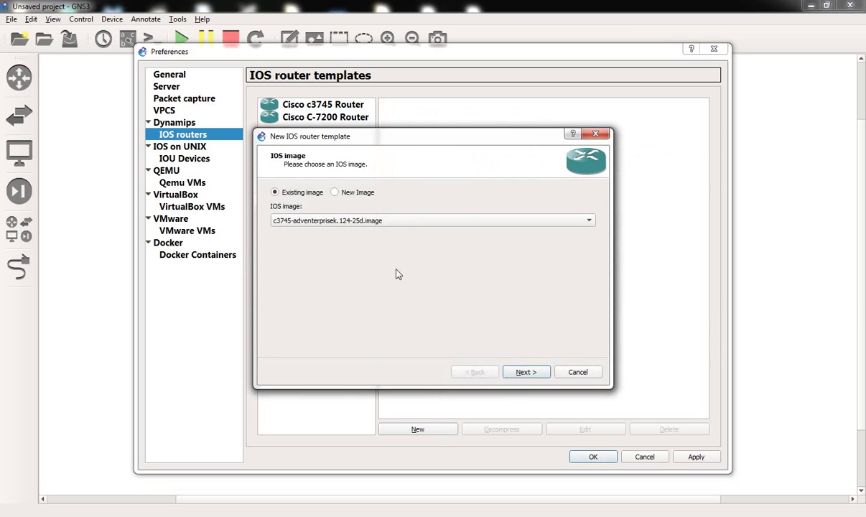
left_click(336, 192)
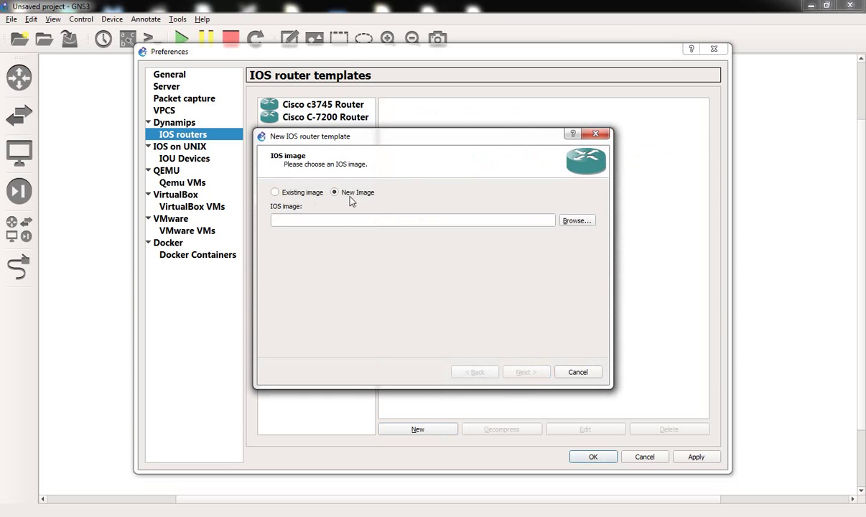
Step: Choose G:\Cisco IOS\c7200-jk9s-mz.124-13b as the image and accept decompressing it
left_click(579, 222)
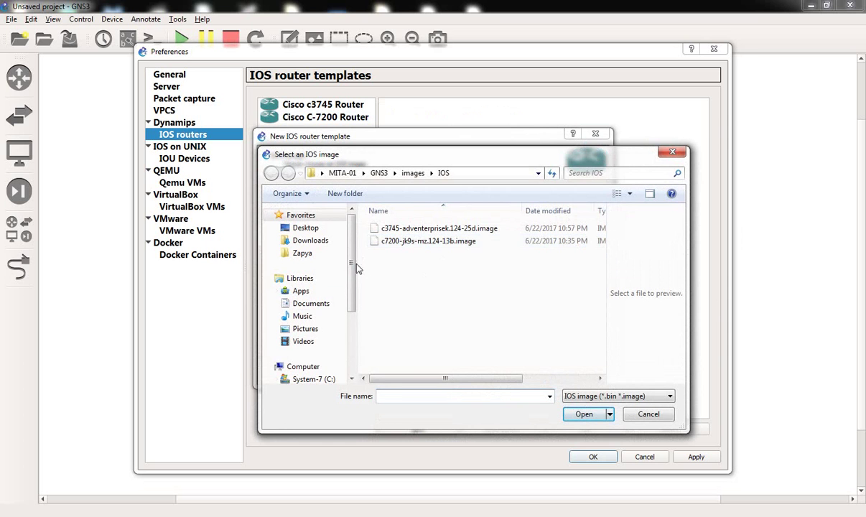
left_click(299, 366)
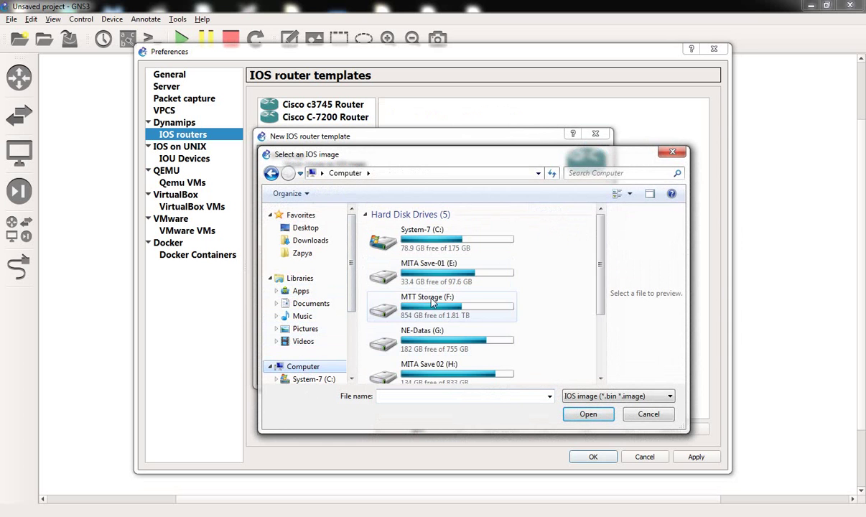
double_click(411, 332)
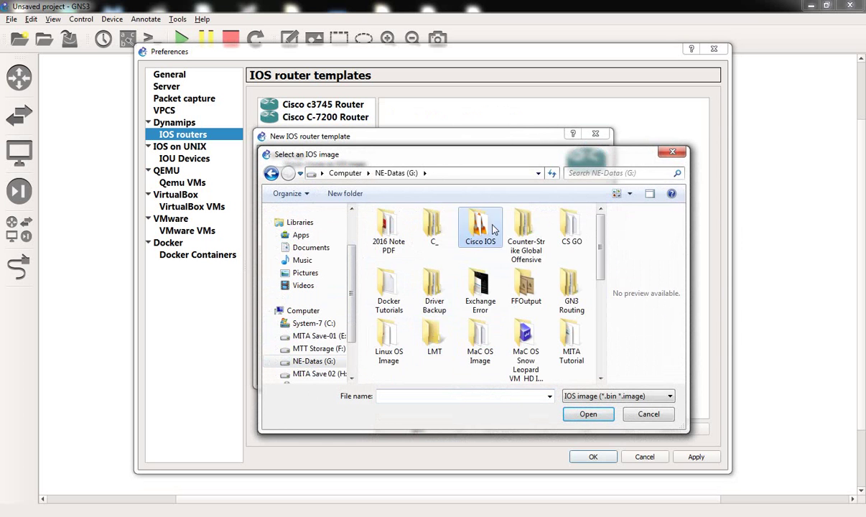
double_click(494, 229)
left_click(415, 244)
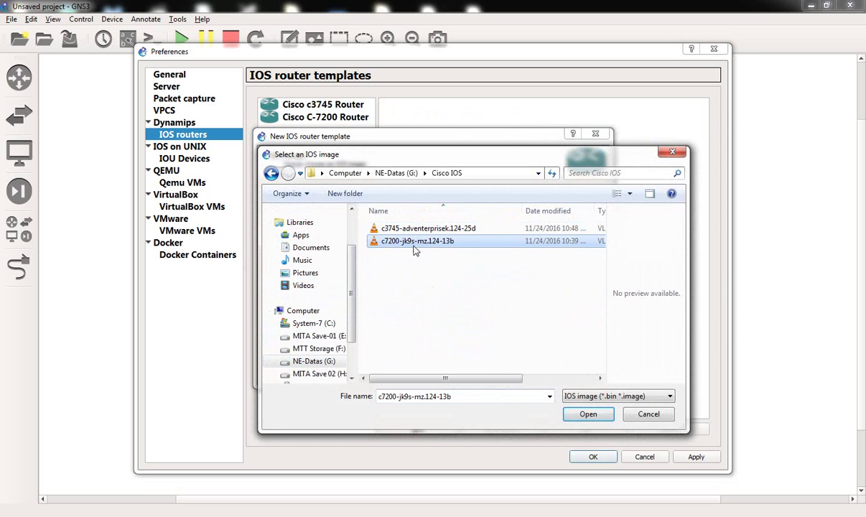
left_click(588, 414)
left_click_drag(435, 233, 419, 243)
left_click(438, 290)
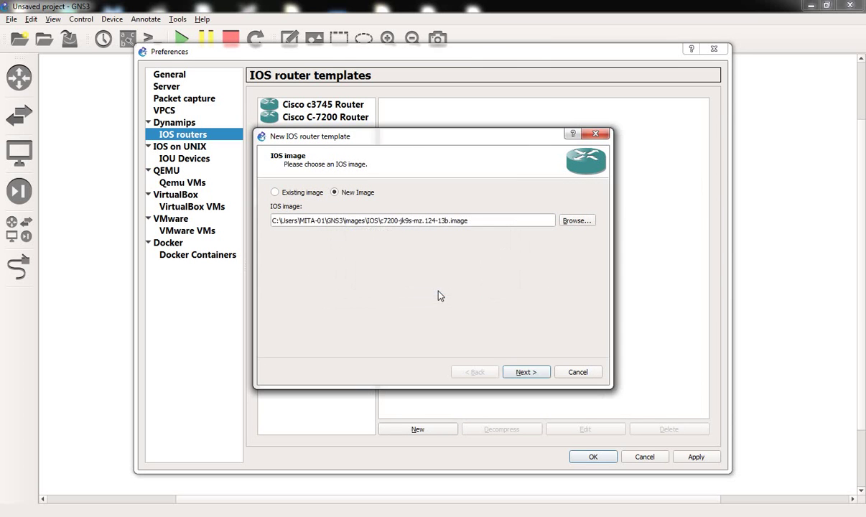
Step: Pass the name and memory pages, putting PA-A1 in slot 1 and PA-FE-TX in slot 2
left_click(526, 372)
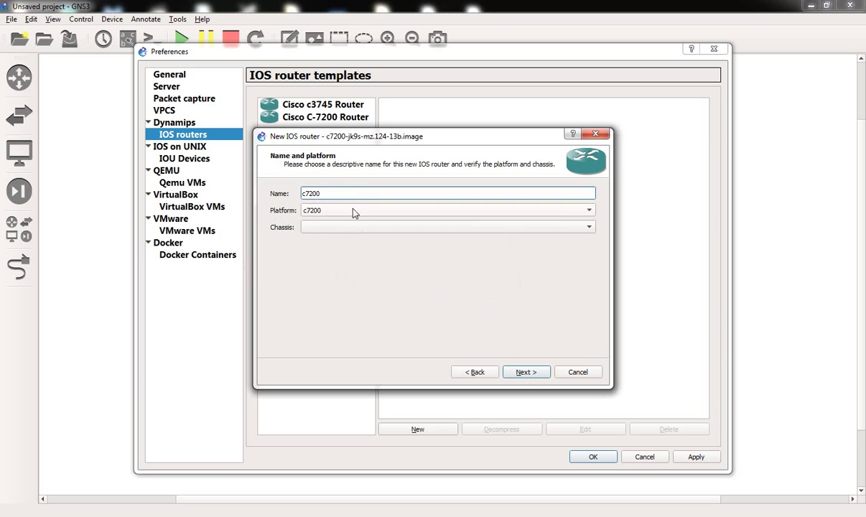
left_click(533, 373)
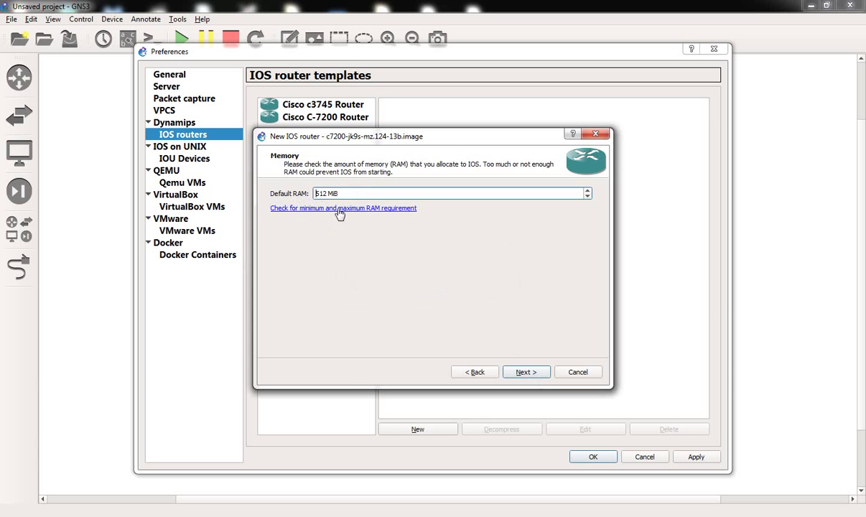
left_click(525, 373)
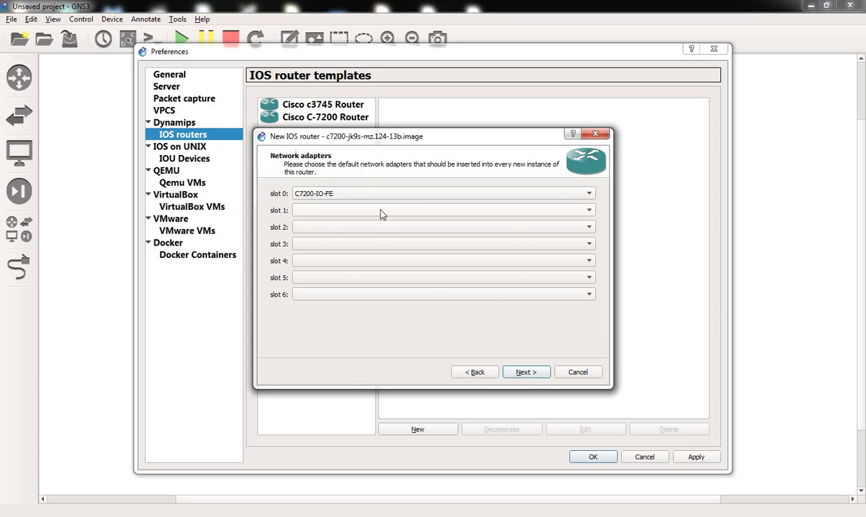
left_click(380, 211)
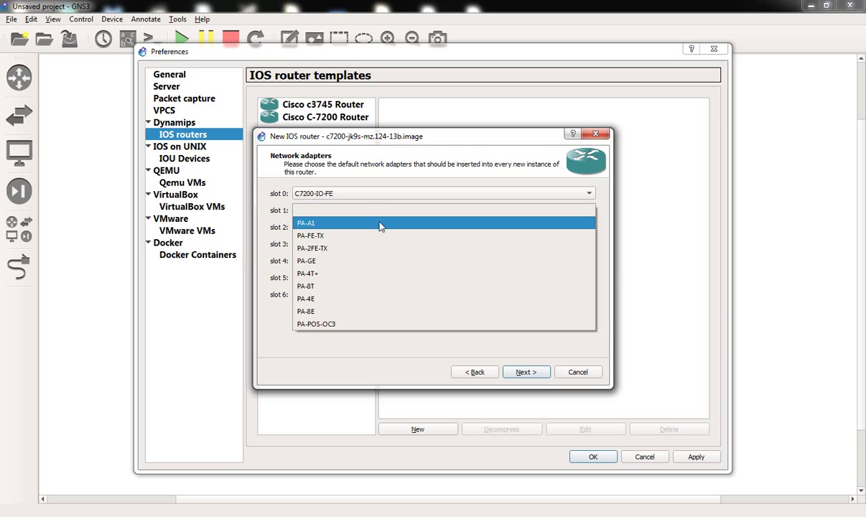
left_click(372, 230)
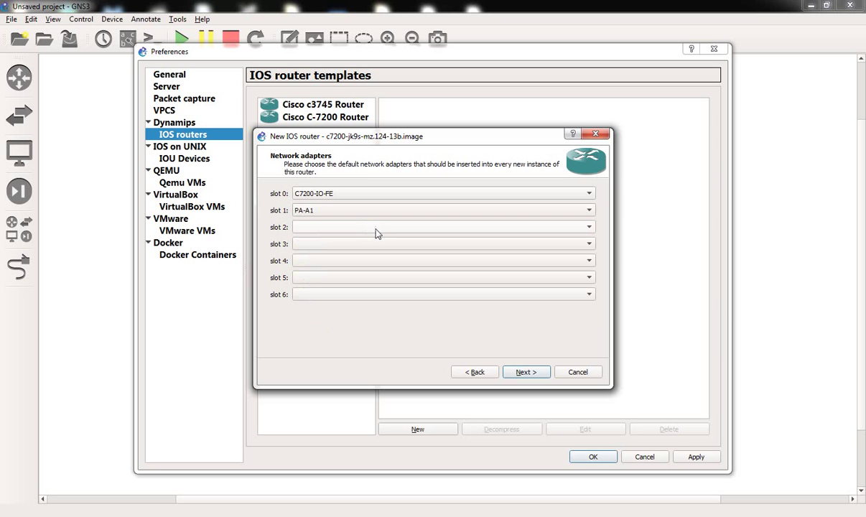
left_click(375, 228)
left_click(365, 253)
left_click(525, 373)
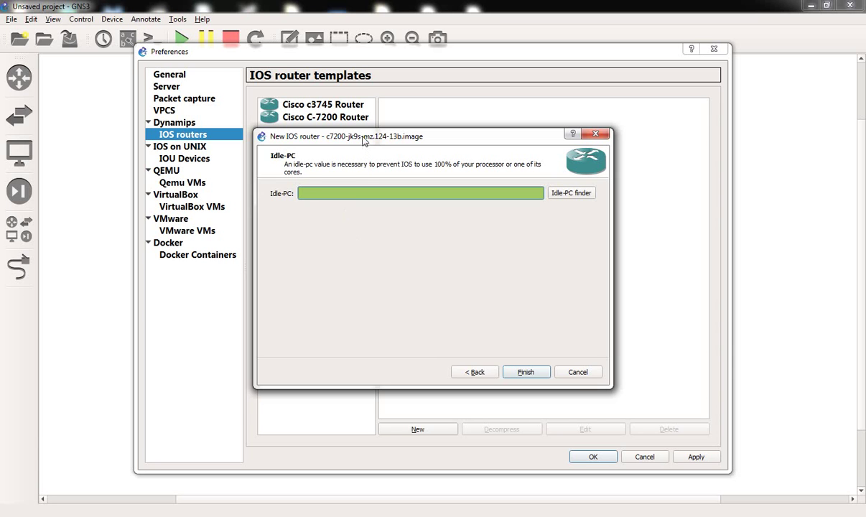
left_click(364, 161)
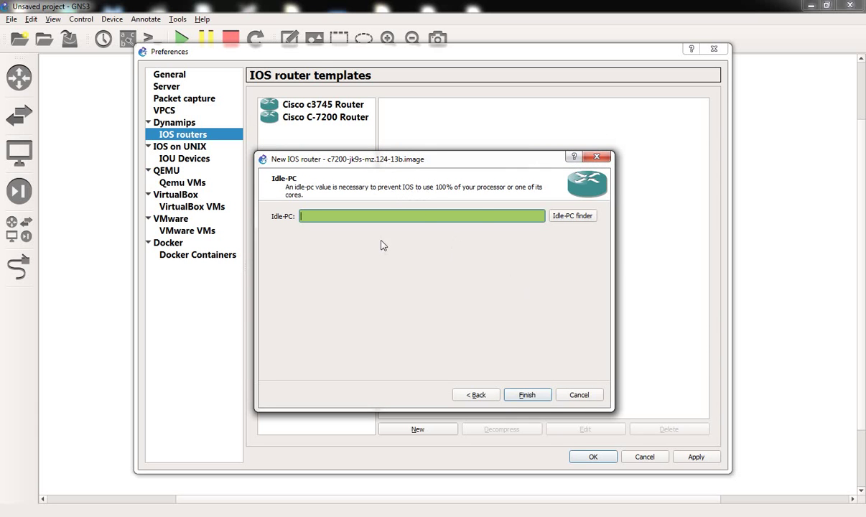
Step: Run the Idle-PC finder, accept 0x608724c0 and finish the c7200 template
left_click(564, 221)
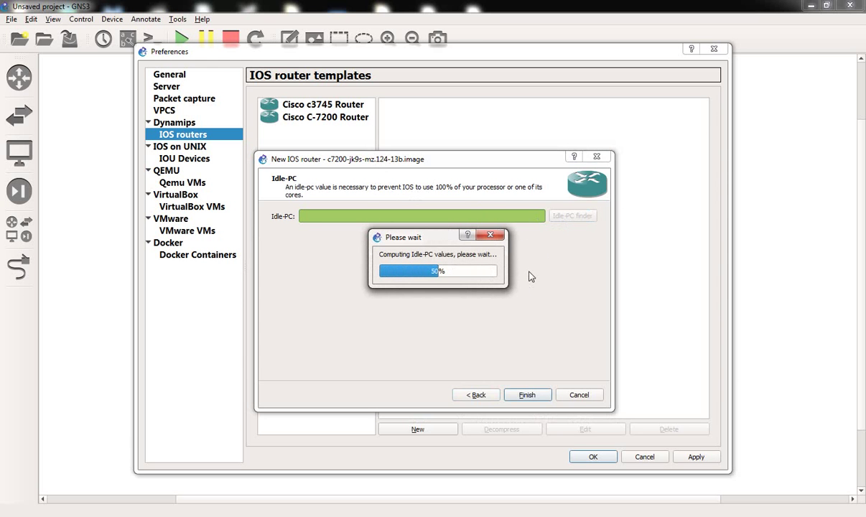
left_click_drag(402, 237, 387, 248)
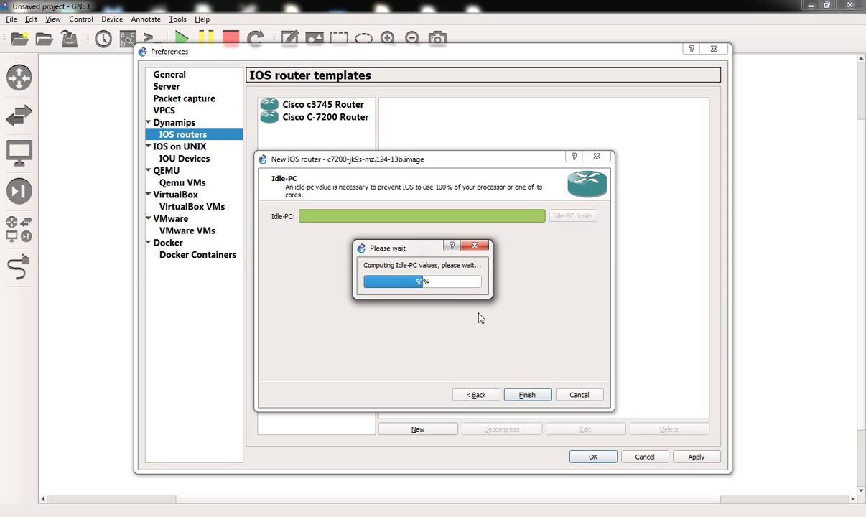
left_click_drag(406, 253, 402, 267)
left_click(410, 266)
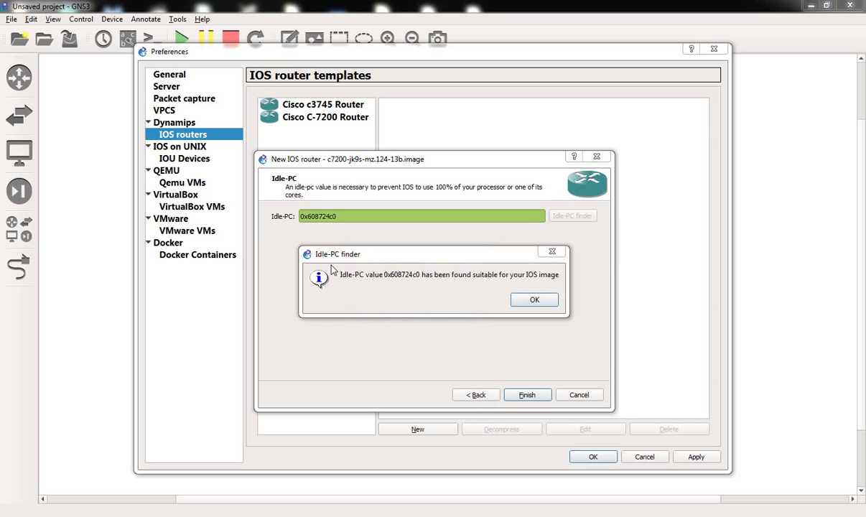
left_click(540, 300)
left_click(532, 396)
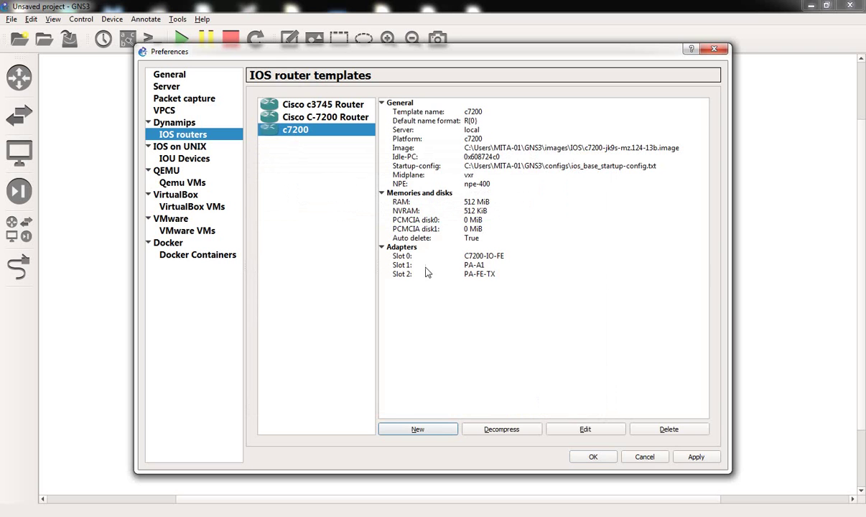
Step: Close Preferences, drag a c7200 router onto the canvas as R1 and start it
left_click(593, 457)
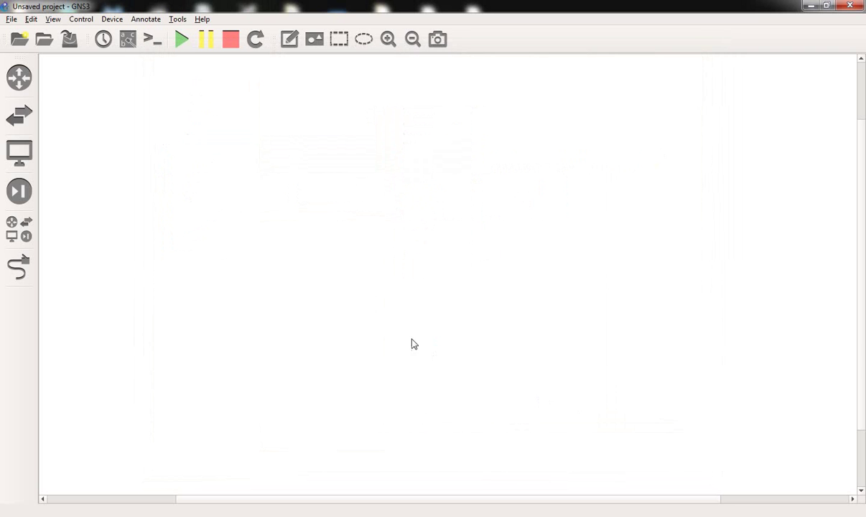
left_click(20, 79)
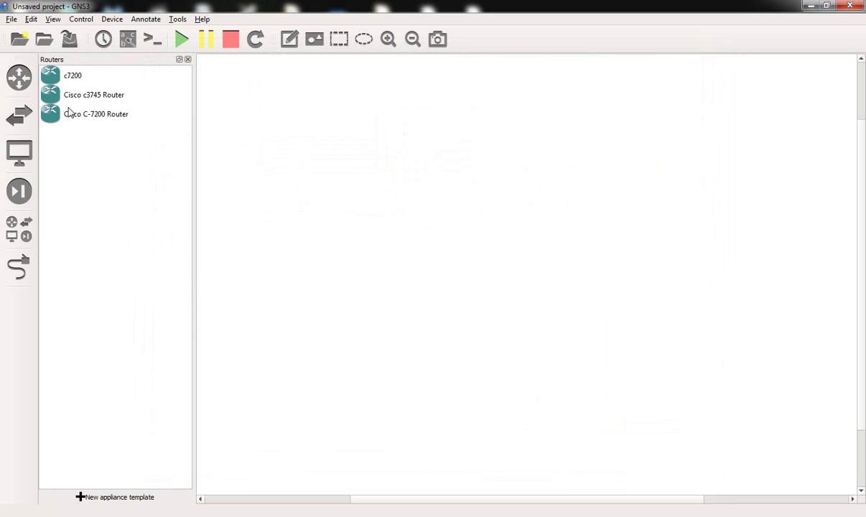
left_click_drag(54, 79, 473, 169)
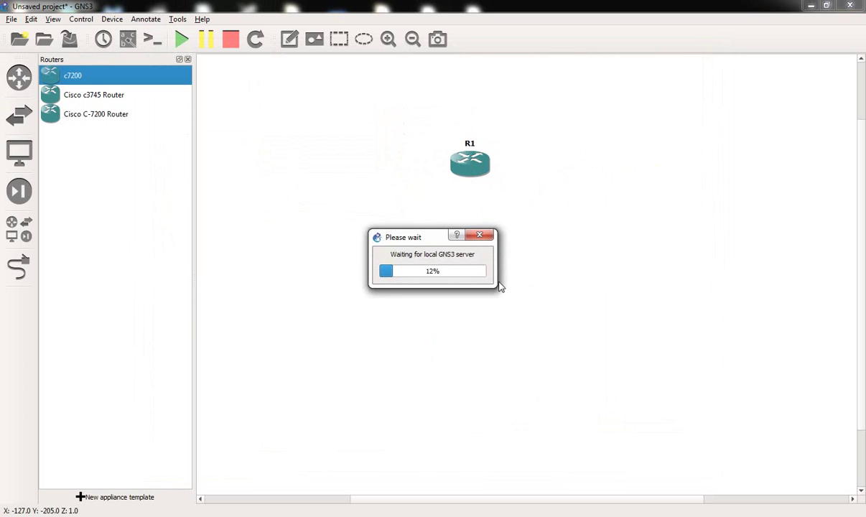
right_click(472, 171)
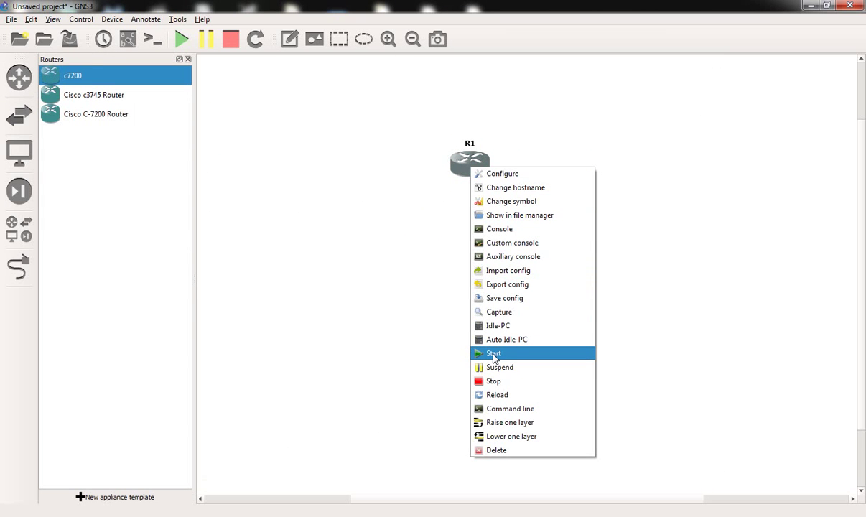
left_click(494, 354)
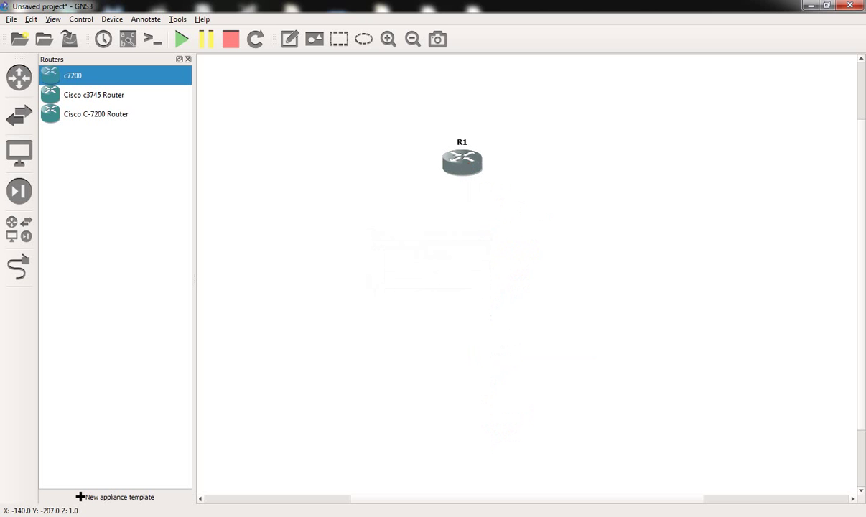
Step: Check CPU load in Task Manager, close it, and bring up R1's context menu
right_click(586, 511)
left_click(624, 490)
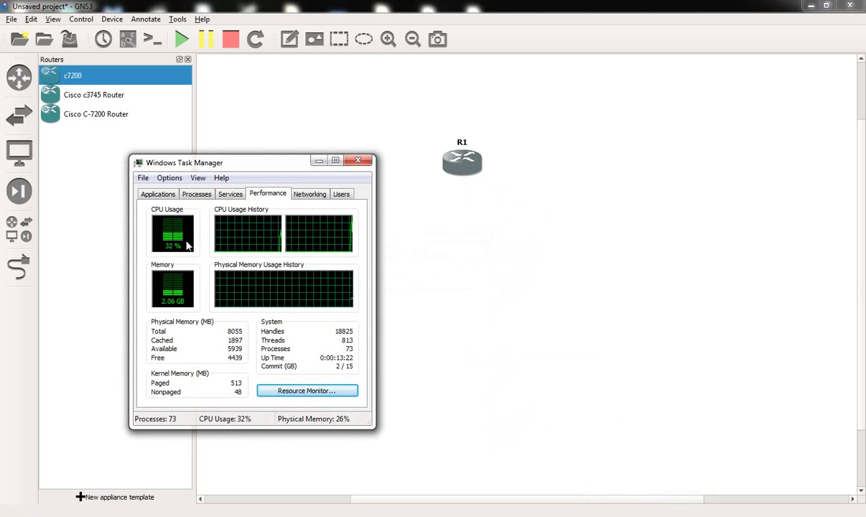
left_click_drag(219, 158, 242, 153)
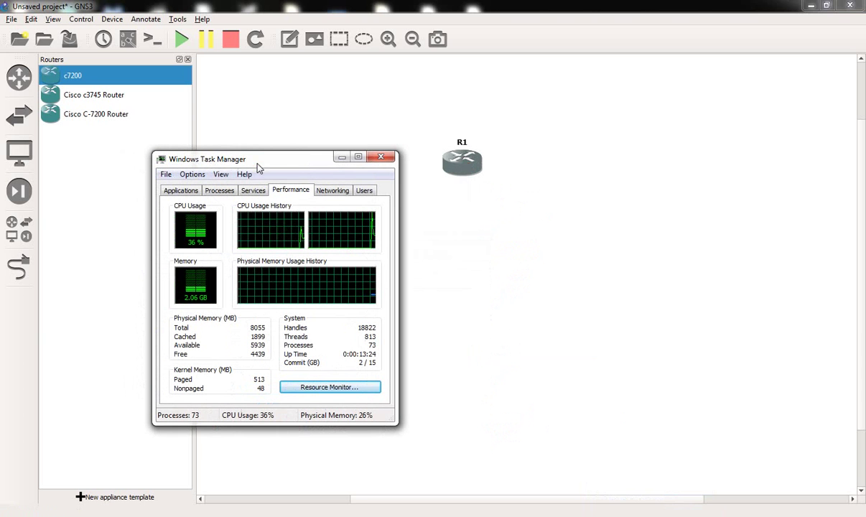
left_click(388, 158)
right_click(446, 161)
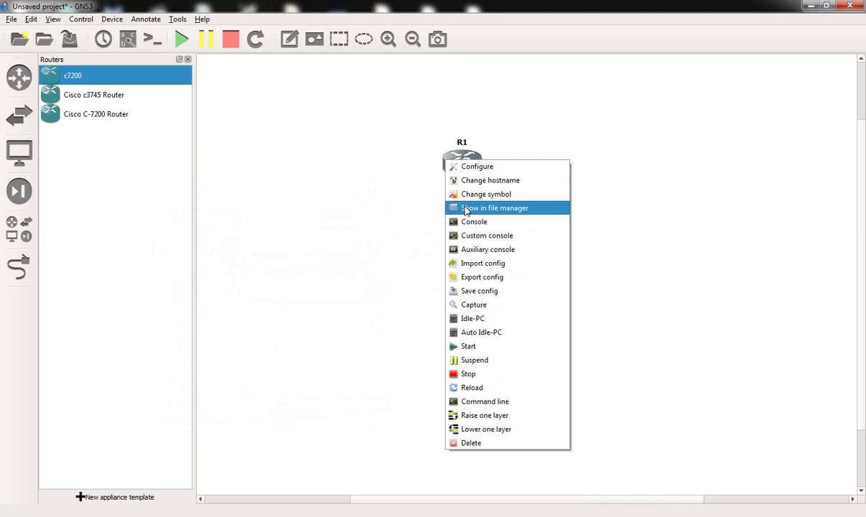
Step: Confirm R1's console reaches the R1# prompt, then recheck CPU load in Task Manager
left_click(470, 224)
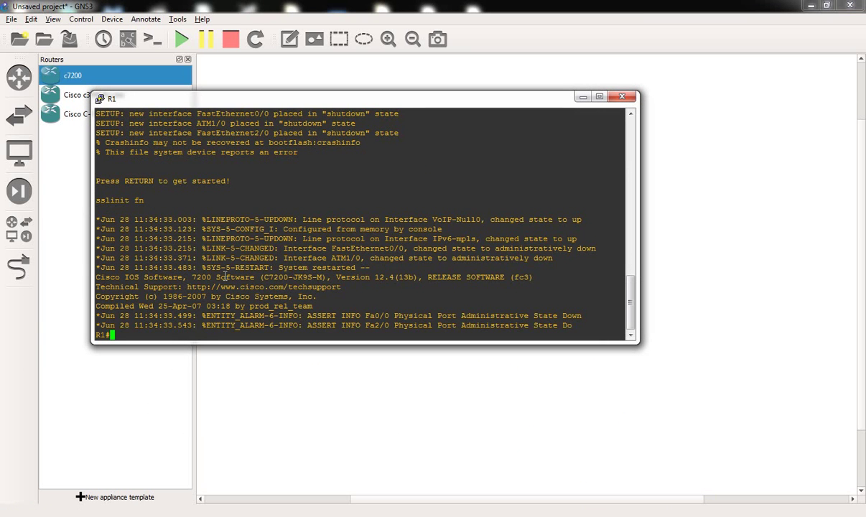
type("wn")
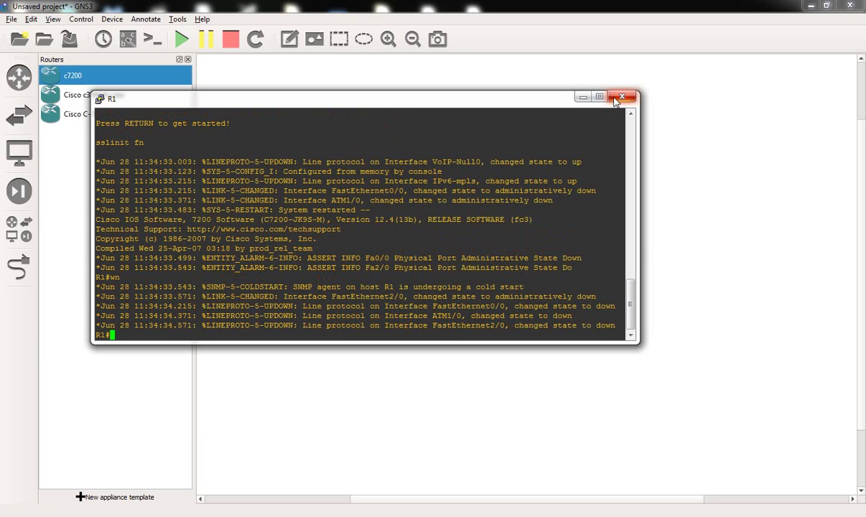
left_click(619, 98)
right_click(586, 513)
left_click(625, 495)
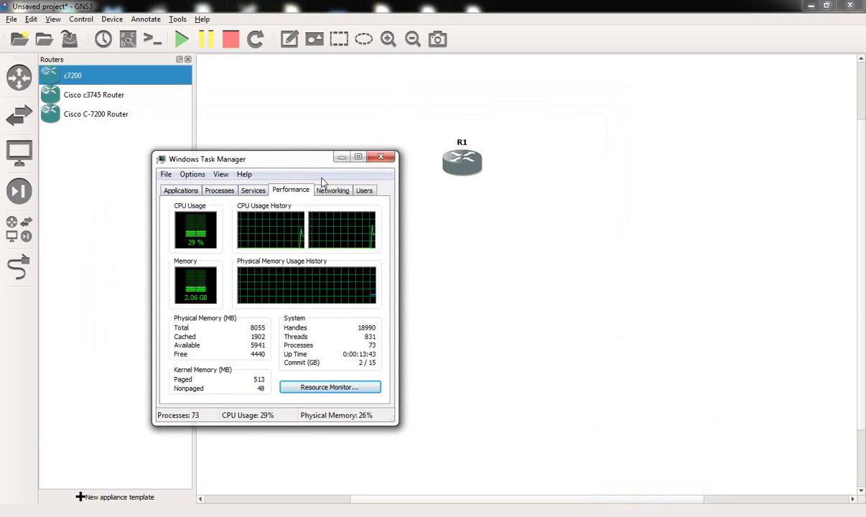
left_click(383, 159)
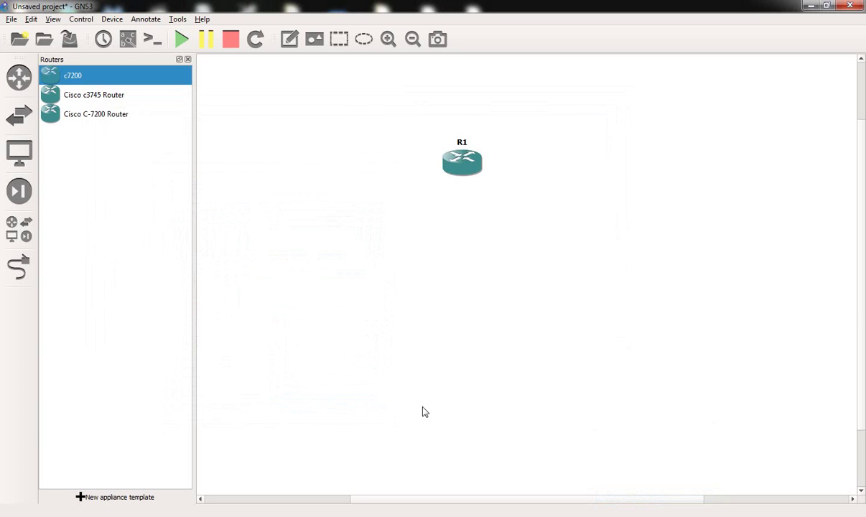